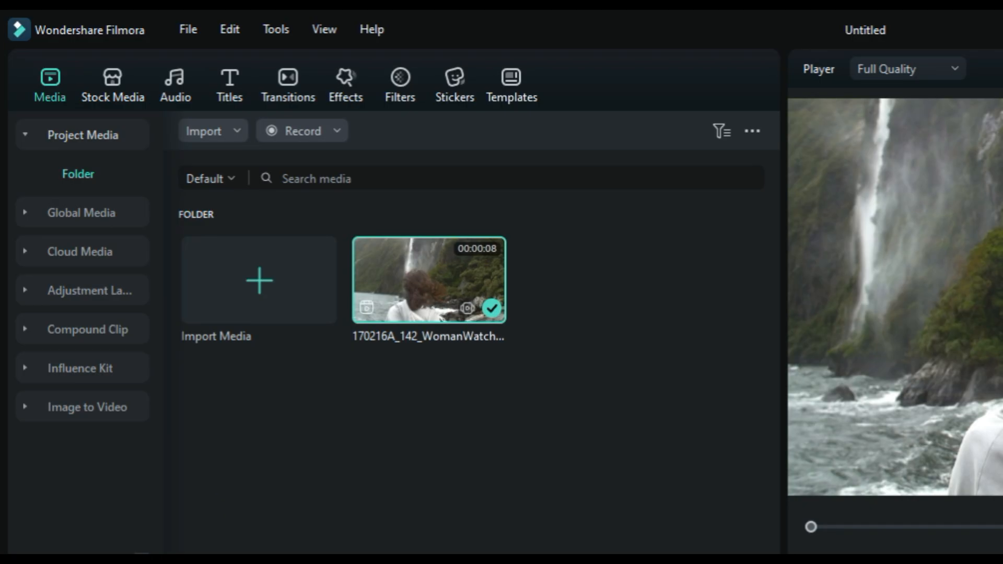
Open the AI Sound Effect tool in the audio library and play the first "suara jangkrik malam" result.
click(95, 52)
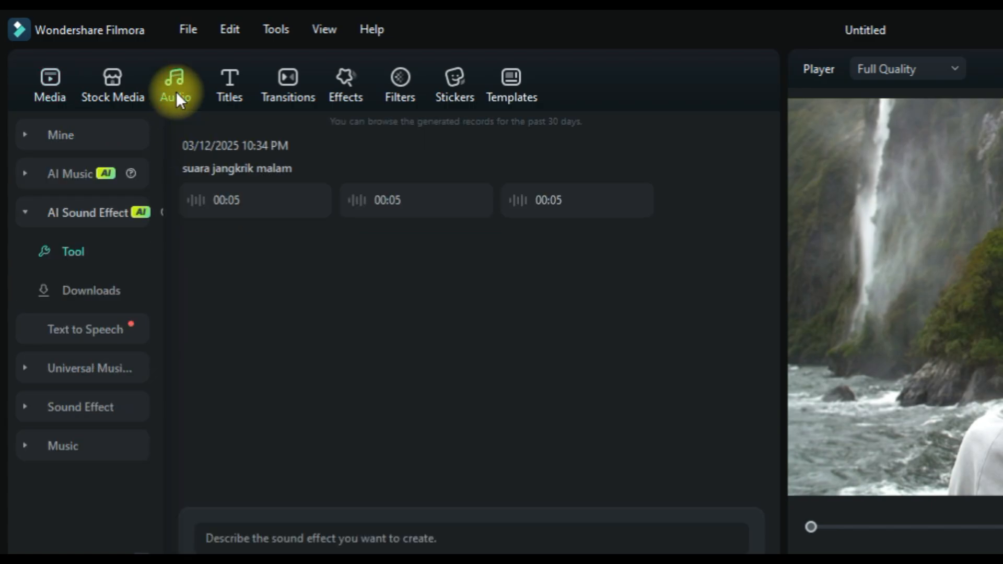
click(52, 215)
click(52, 214)
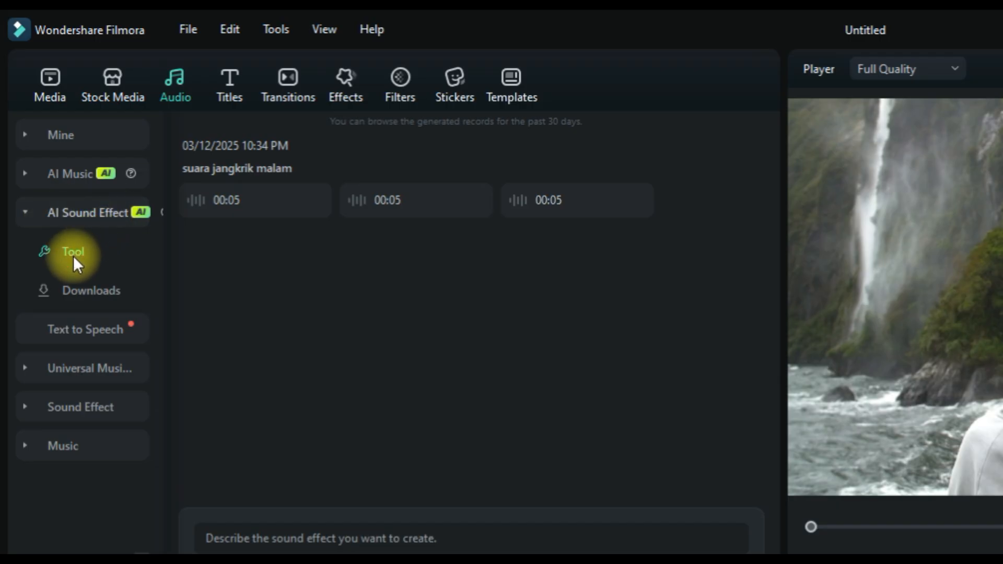
mouse_move(246, 146)
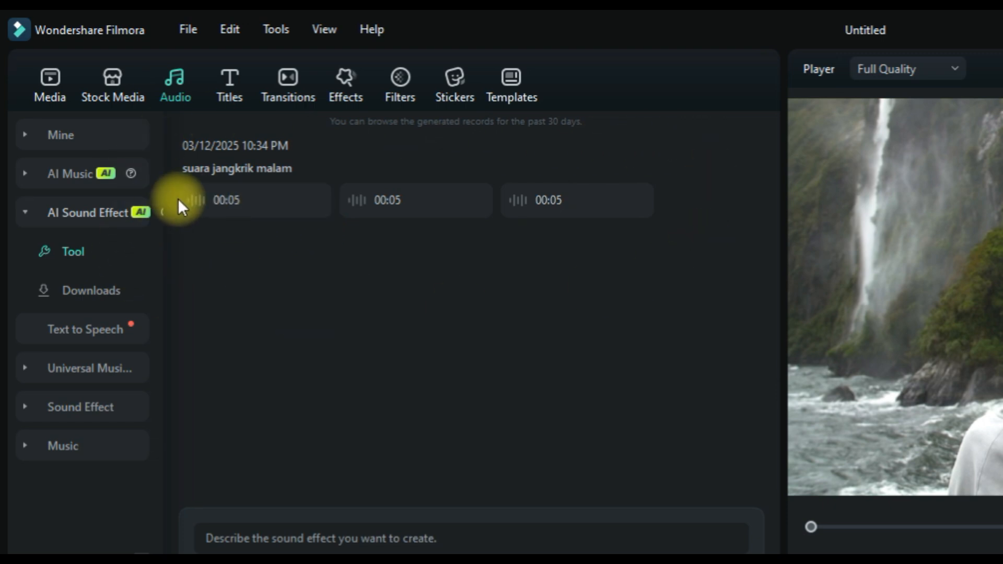
click(194, 202)
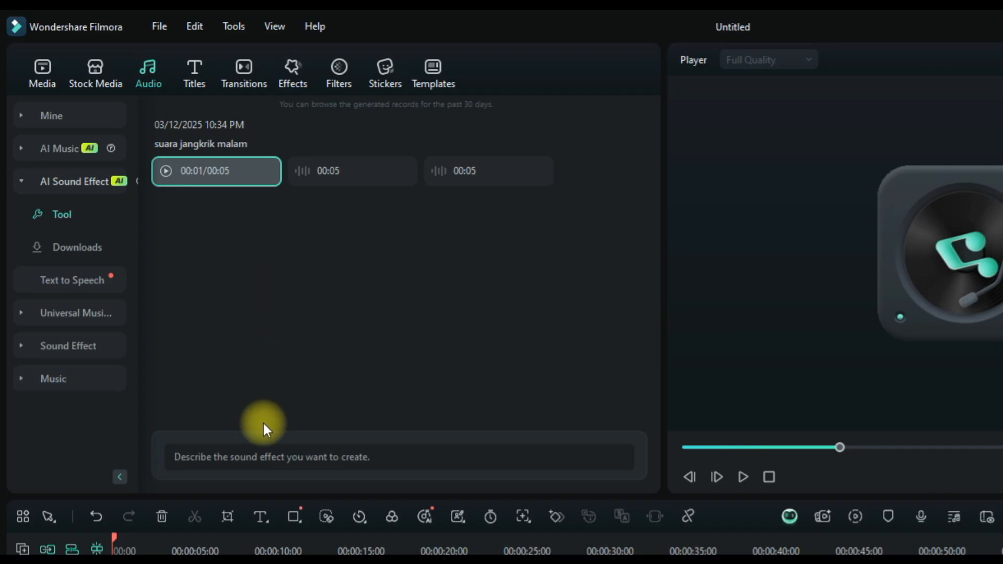
Describe the sound effect to create as "suara kicauan burung".
click(265, 458)
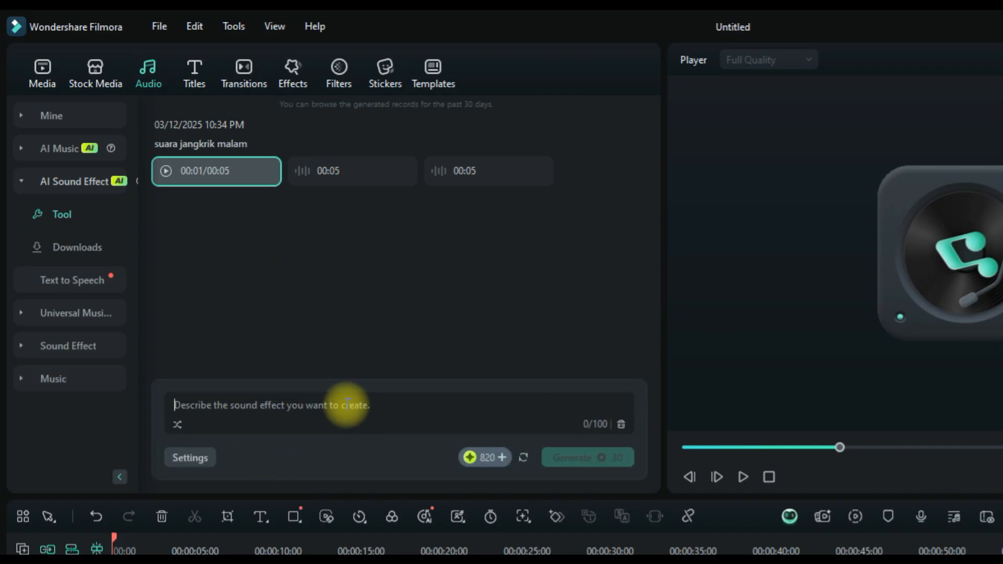
text(suara kicauan burung)
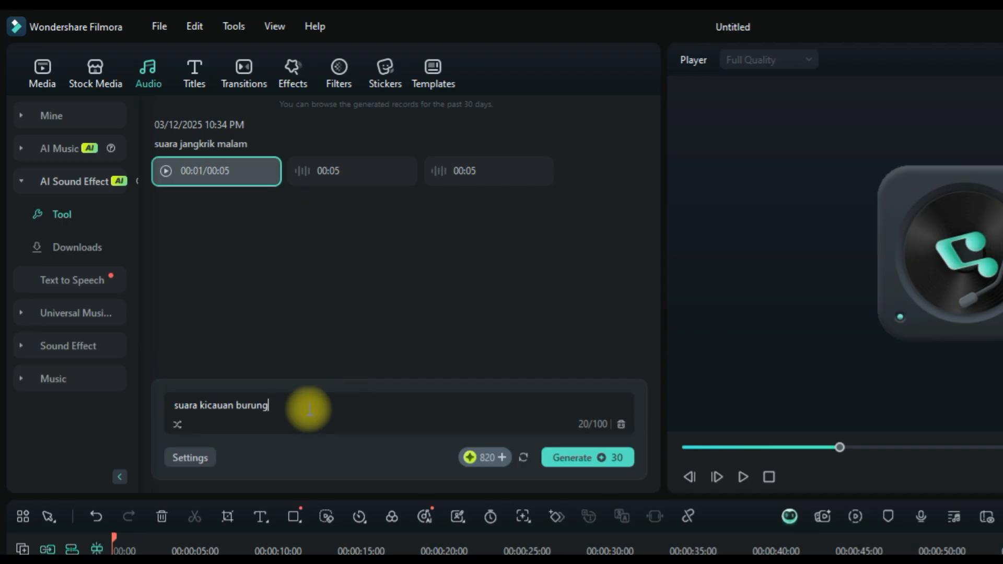
Set the sound effect duration to 00:10 with 3 sound effects, and generate them.
click(203, 463)
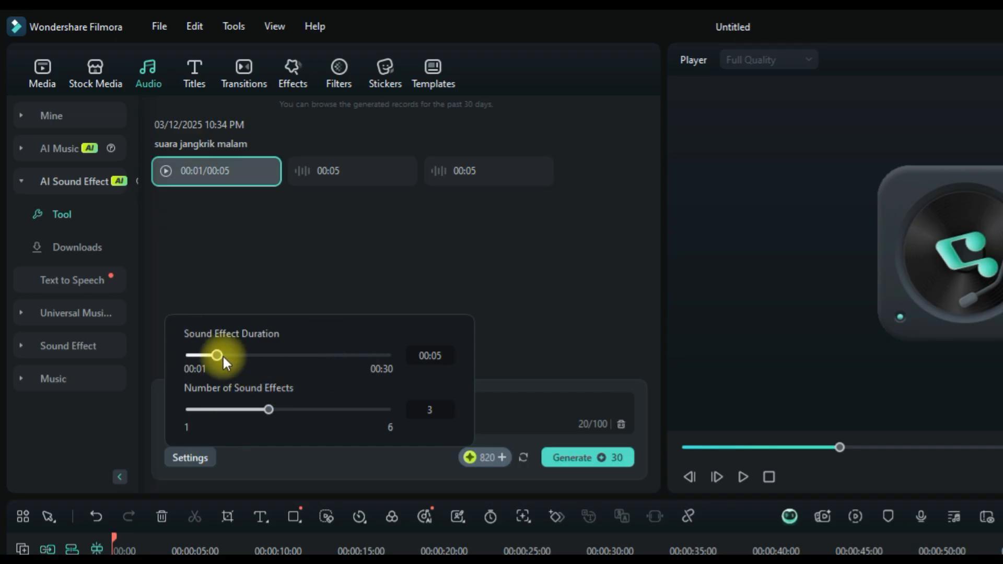
drag(222, 356, 252, 357)
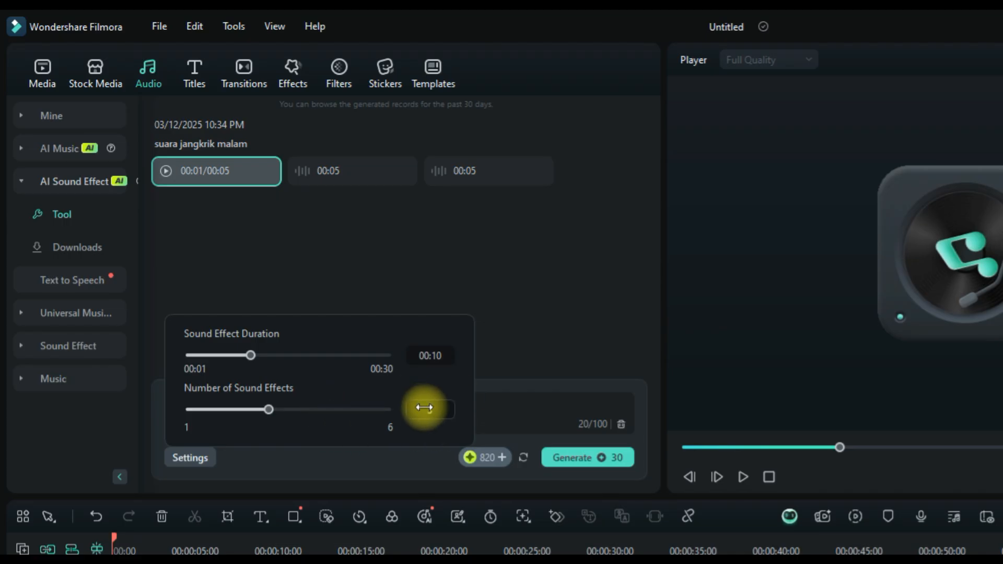
drag(272, 410, 191, 409)
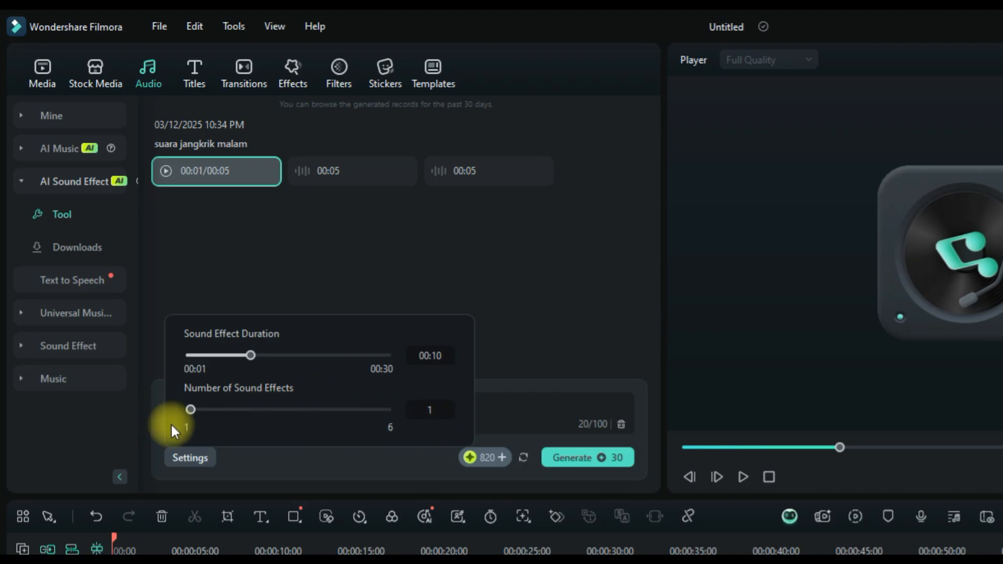
click(238, 411)
click(265, 408)
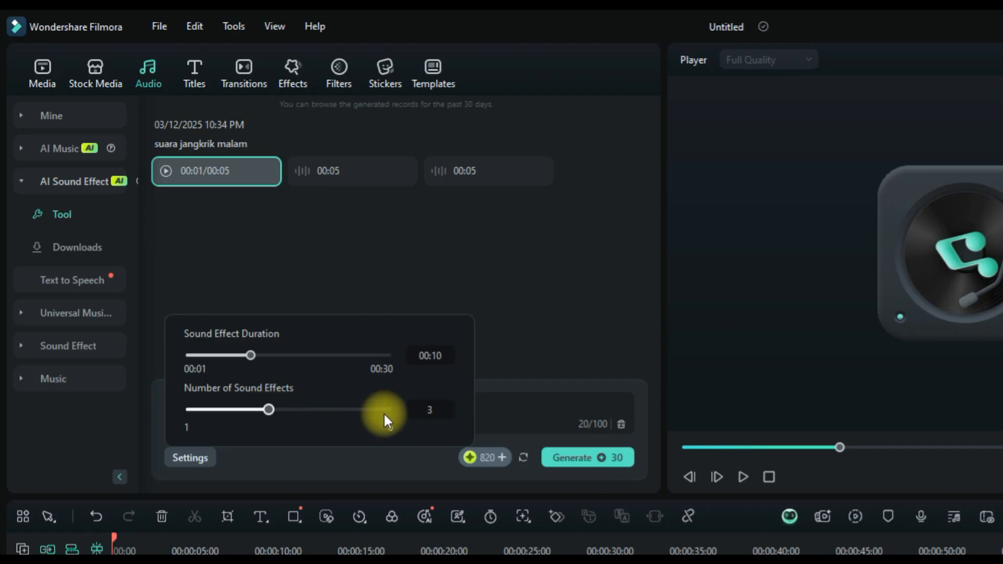
click(367, 468)
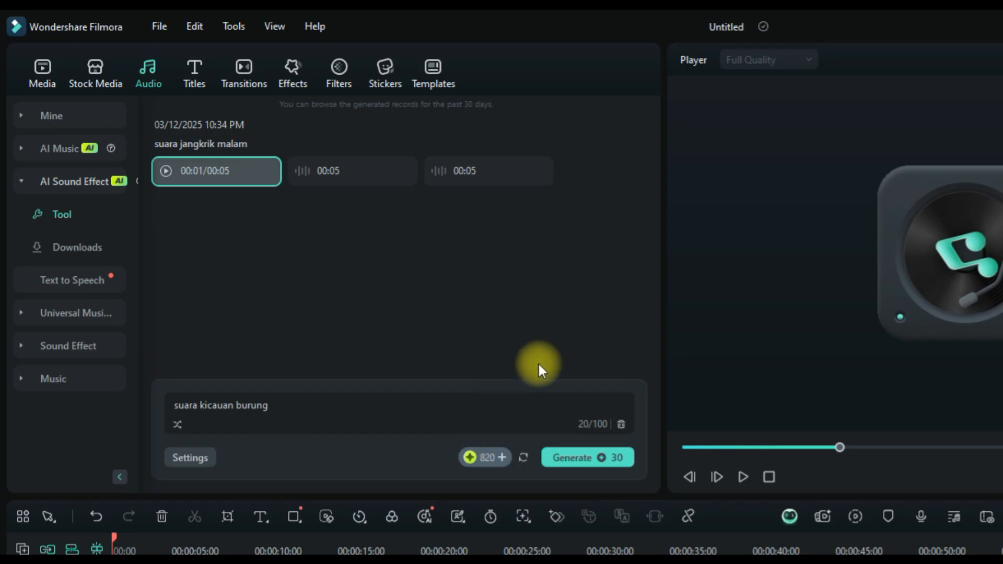
click(583, 457)
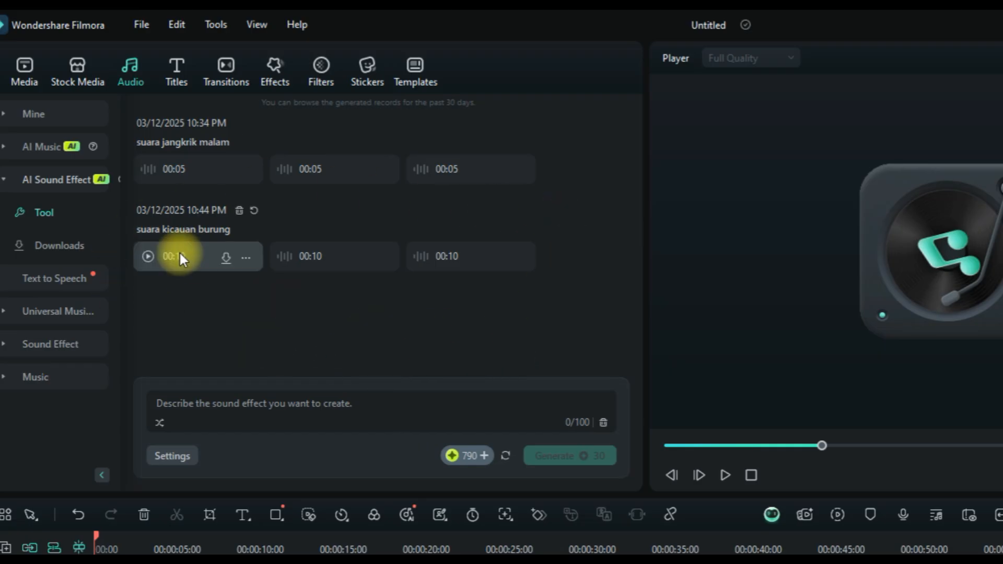
Preview each of the three generated "suara kicauan burung" sound effects in turn.
click(146, 257)
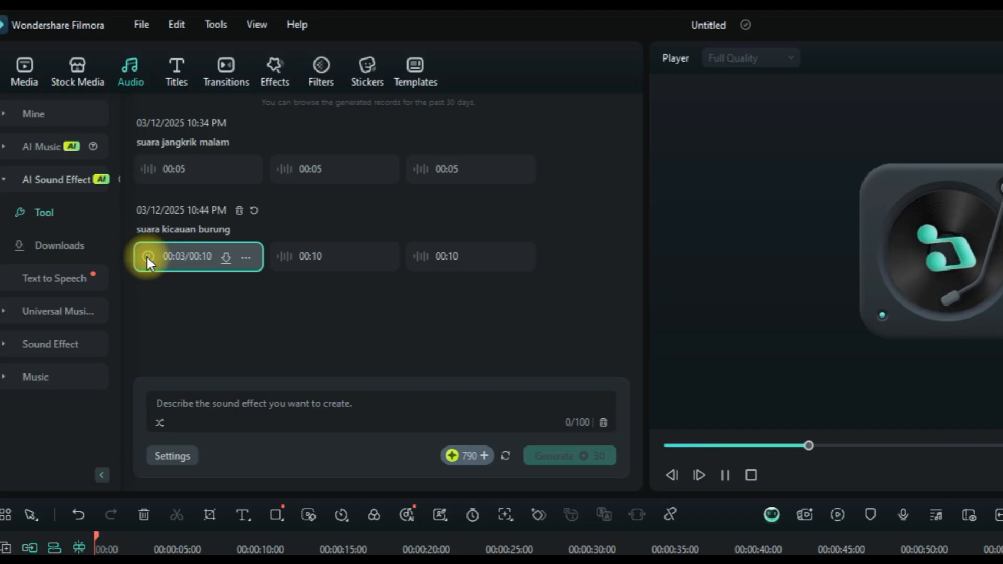
click(147, 256)
click(283, 256)
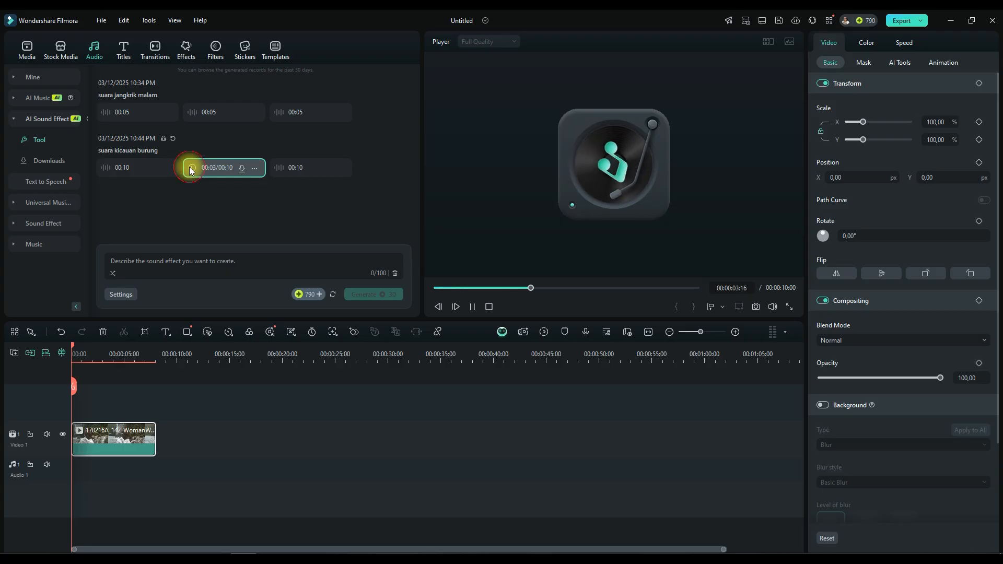
click(278, 172)
click(278, 172)
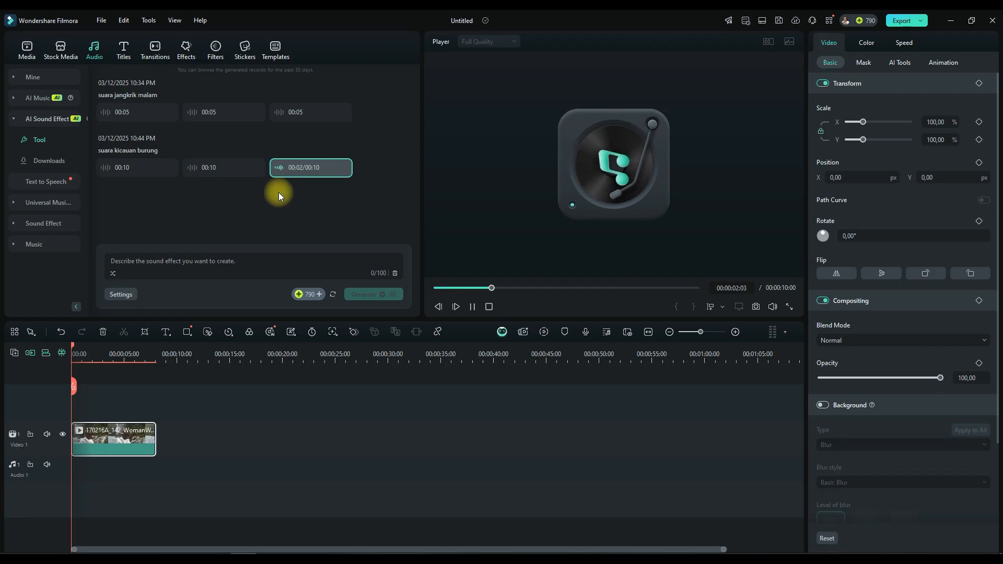
click(278, 168)
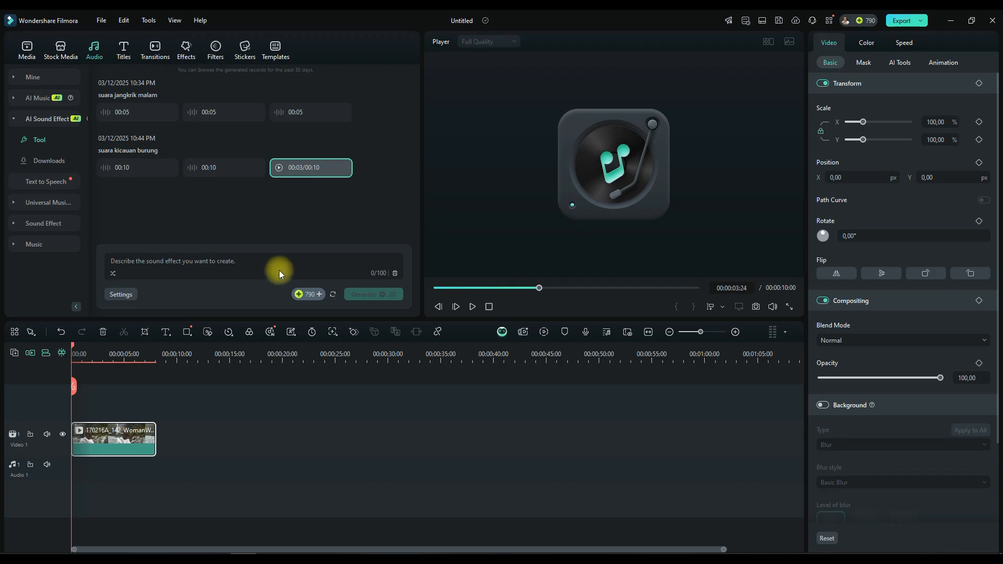
mouse_move(338, 172)
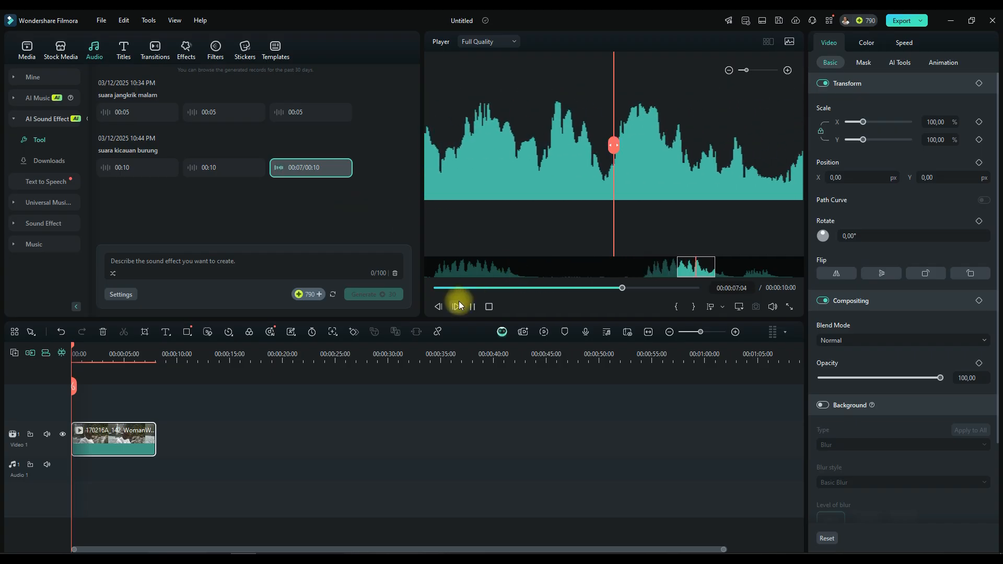
click(473, 307)
Place the third "suara kicauan burung" effect at the start of Audio 1 under the video and play the result.
drag(307, 174, 114, 474)
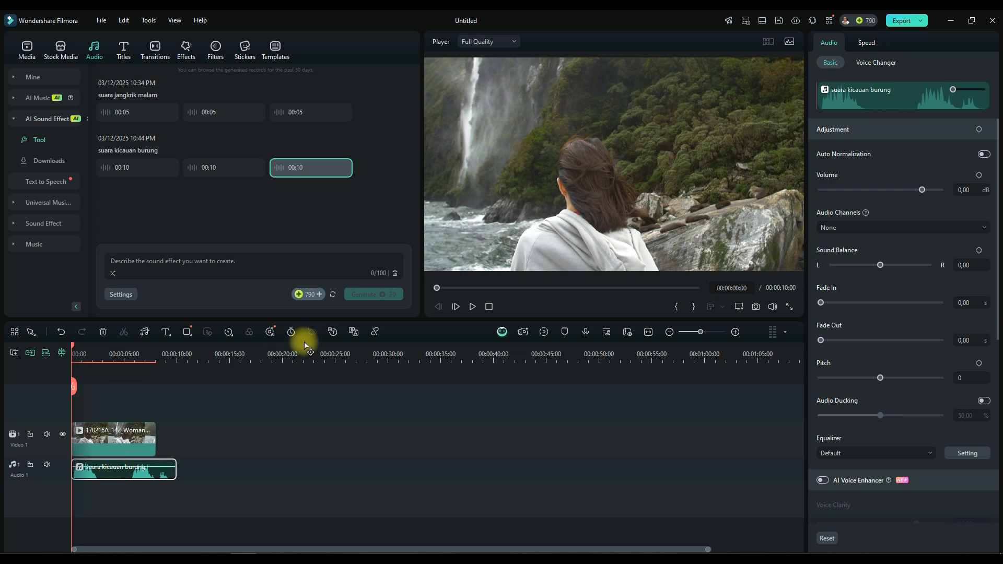
click(472, 306)
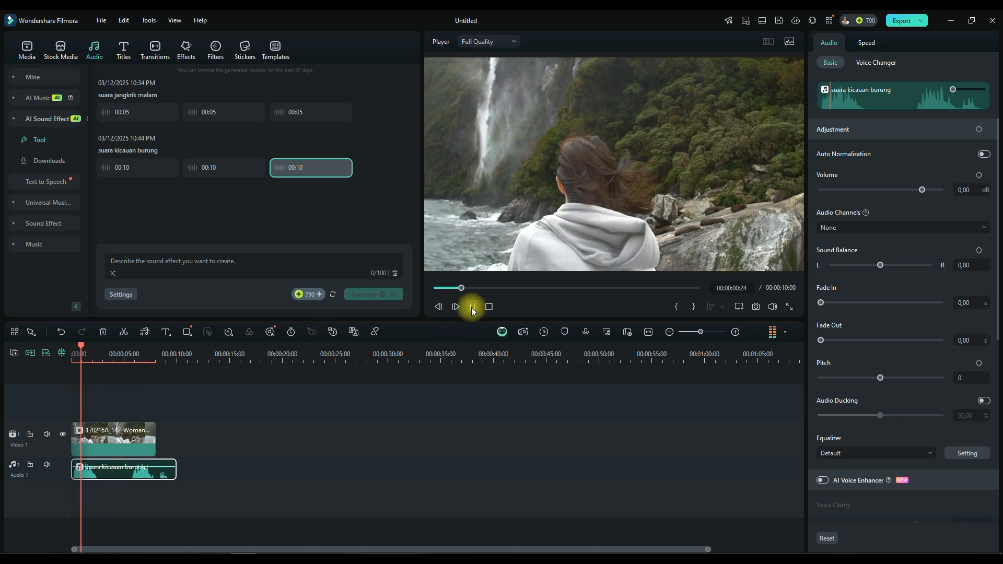
click(473, 306)
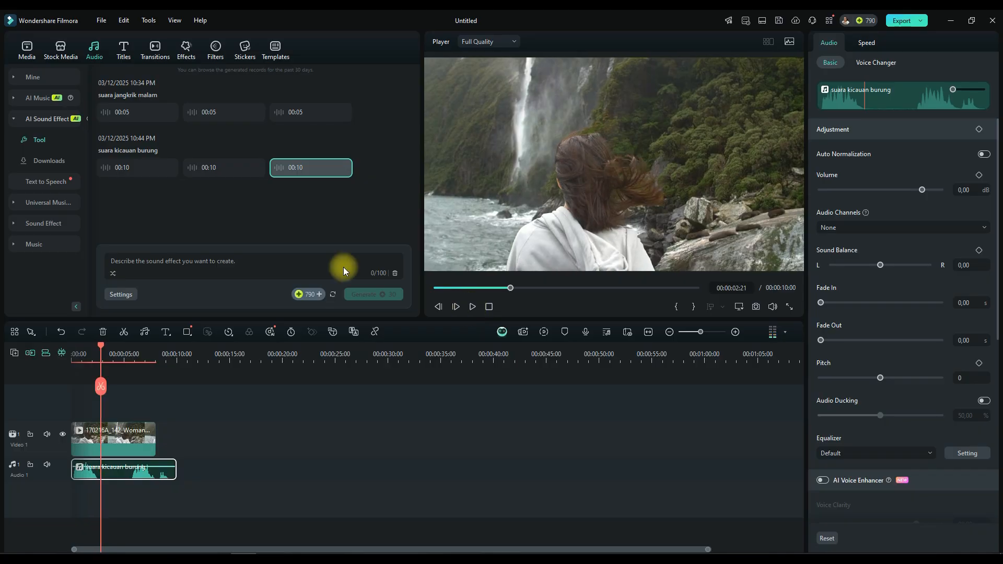
Add the second "suara kicauan burung" effect on a new audio track at about 3 seconds, and play the timeline from the start.
mouse_move(192, 165)
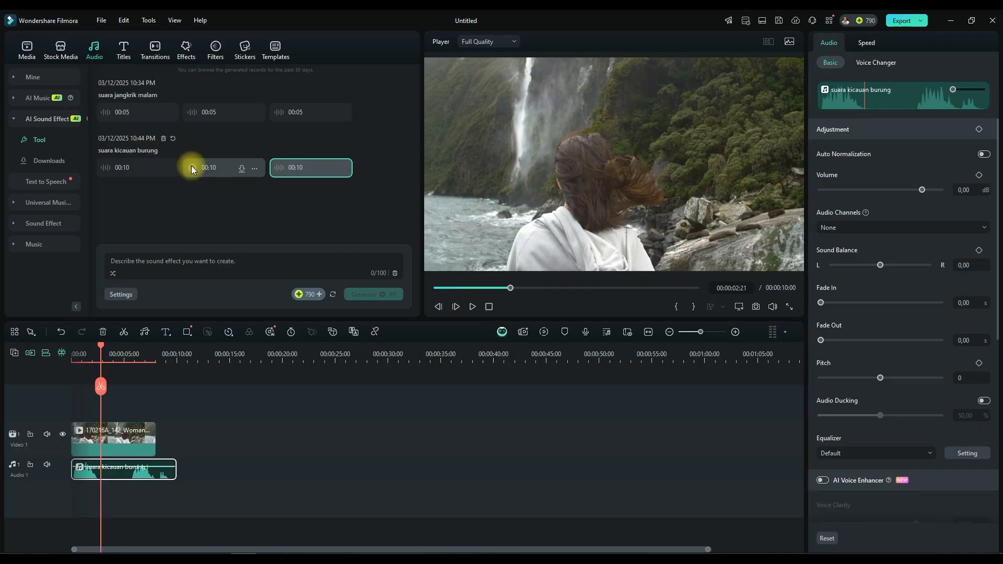
click(240, 173)
drag(210, 171, 131, 473)
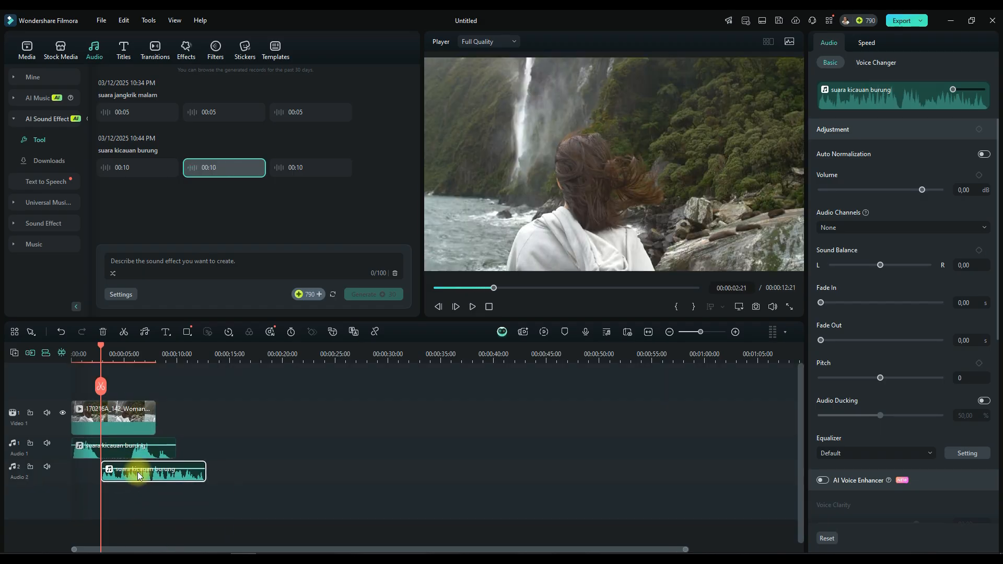
drag(104, 350, 49, 347)
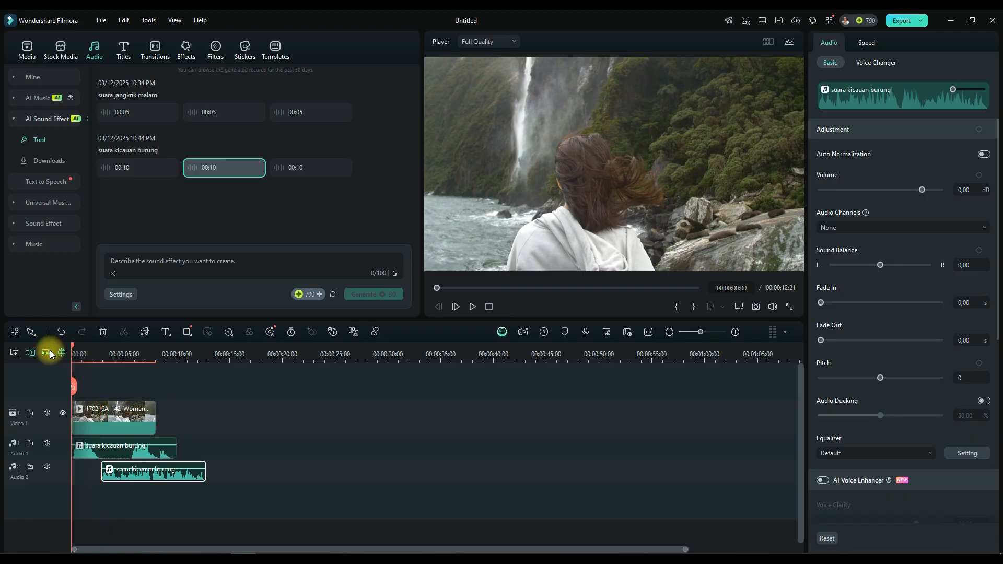
click(473, 308)
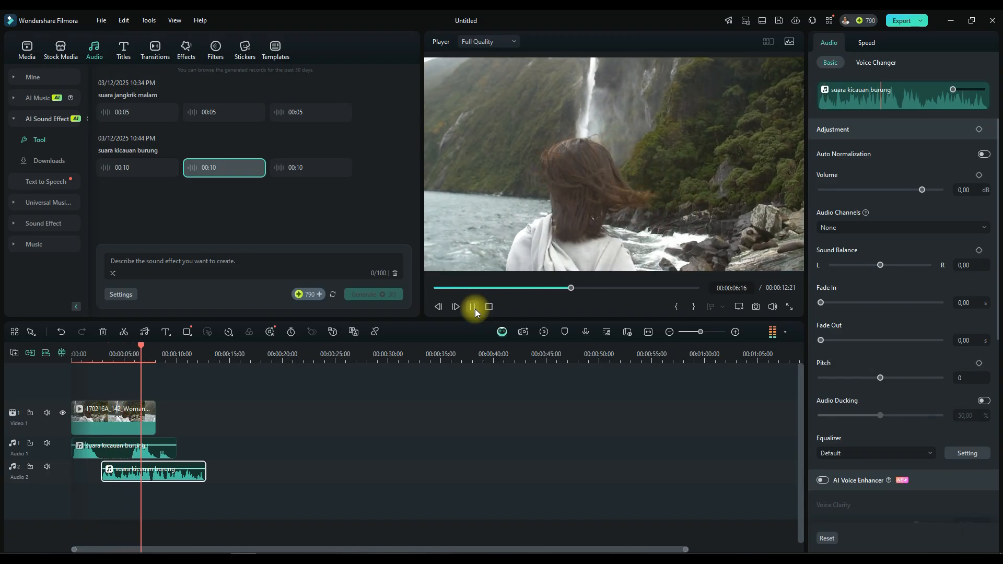
click(474, 307)
Add the first "suara kicauan burung" effect on a third audio track, starting at about 1.5 seconds, and play the combined sounds from the start.
click(156, 169)
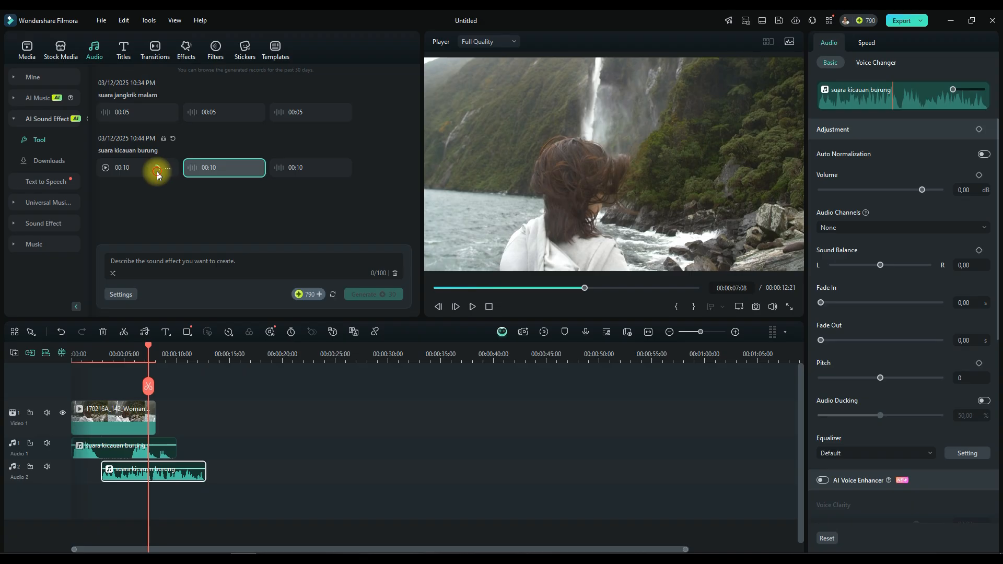
drag(132, 174, 126, 497)
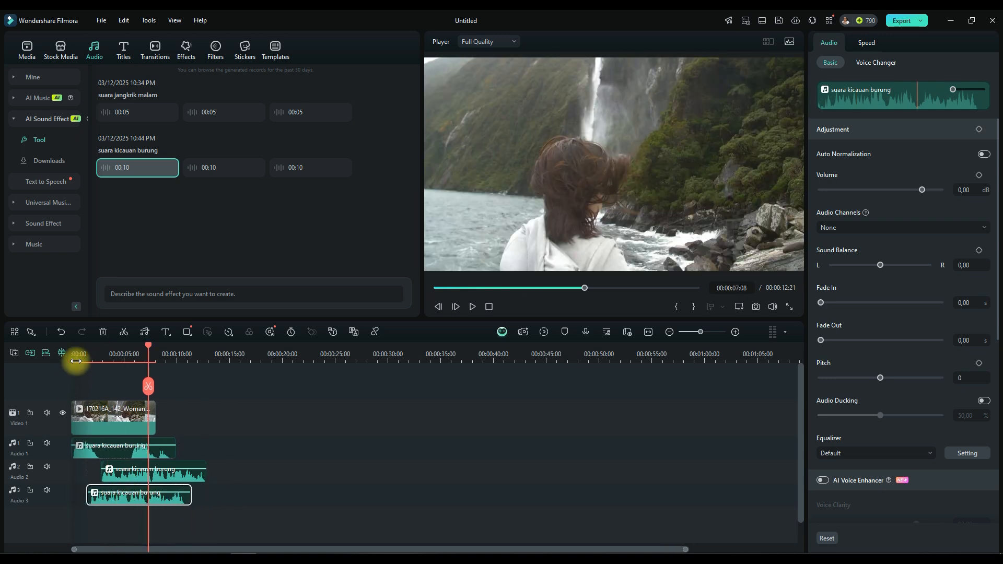
click(76, 354)
click(469, 310)
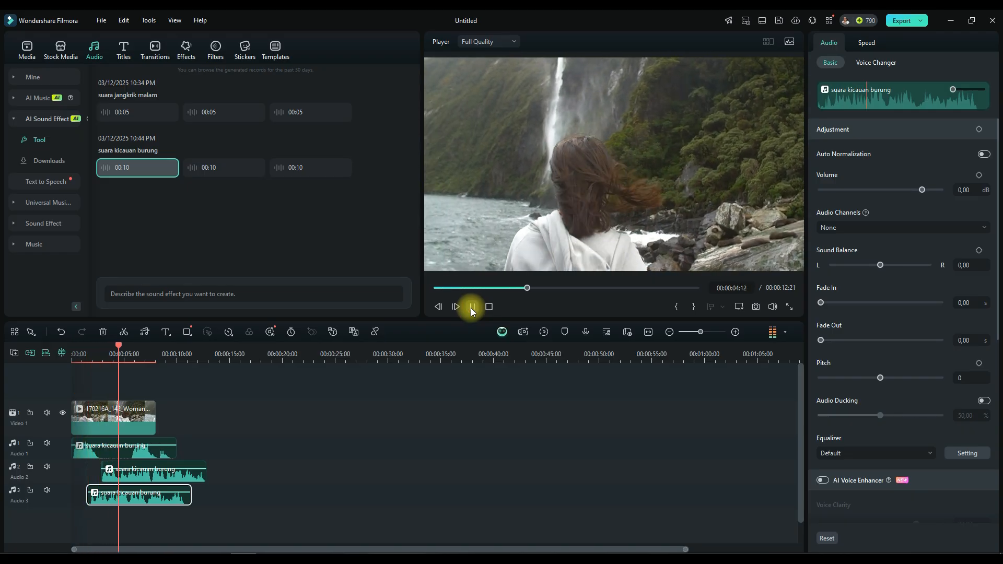
click(472, 308)
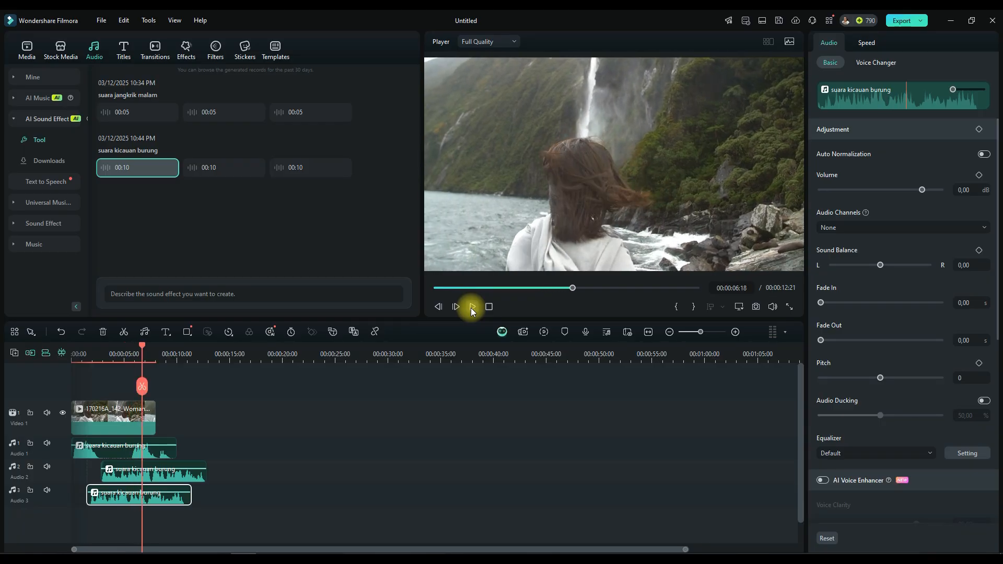
Delete all three "suara kicauan burung" clips from the timeline.
drag(246, 527, 90, 447)
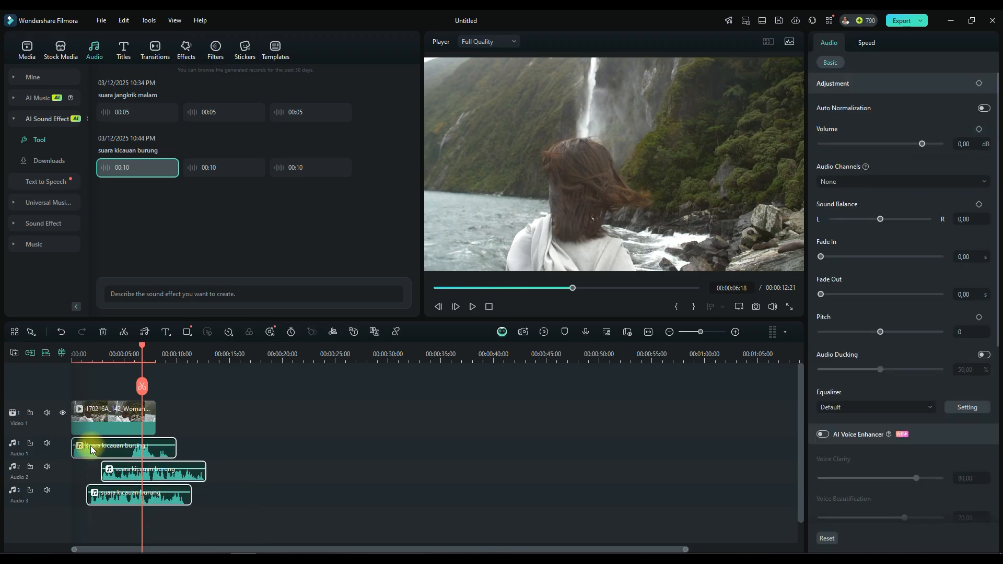
key(Delete)
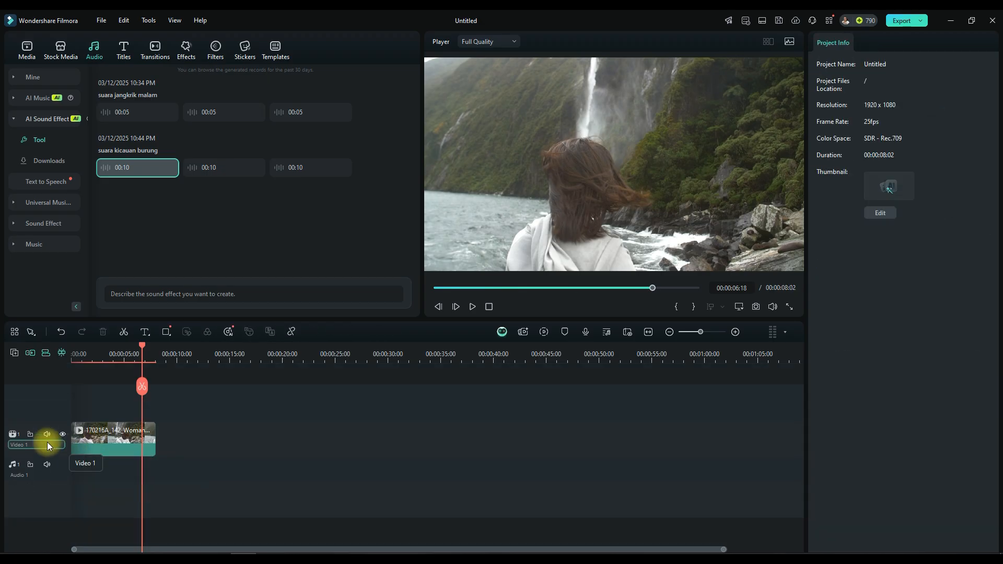
Switch to ChatGPT in the browser and collapse the chat history sidebar.
mouse_move(328, 117)
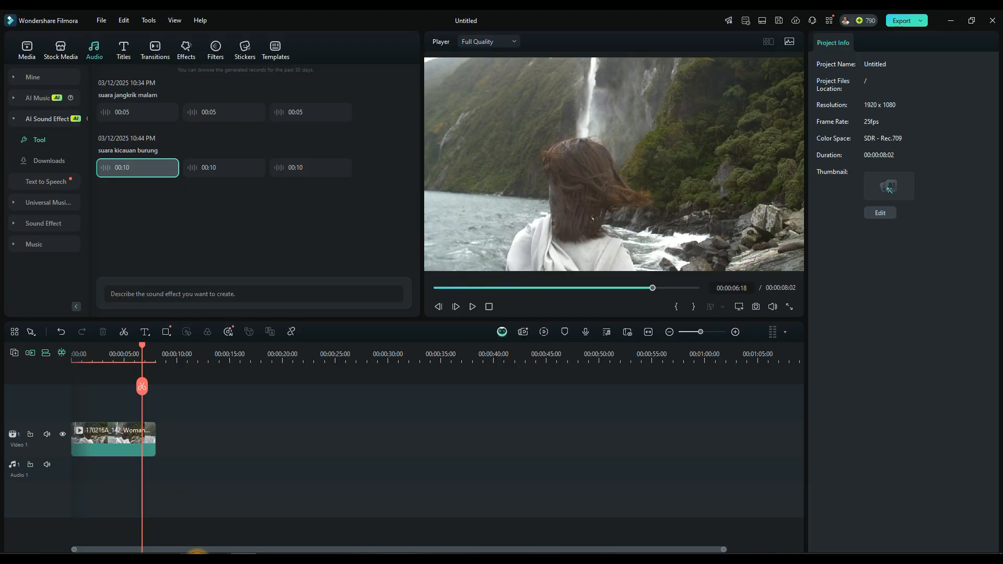
click(194, 560)
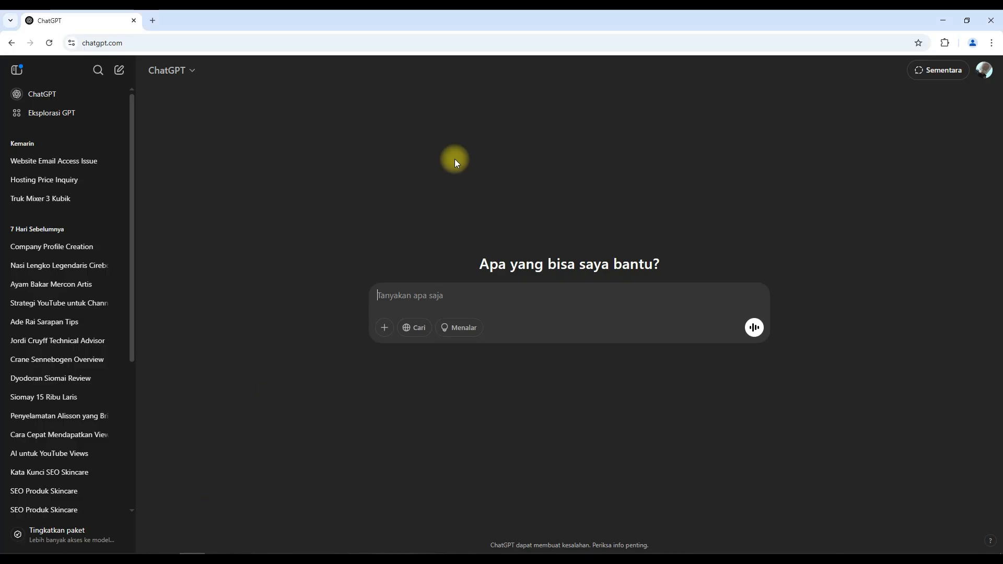
click(17, 73)
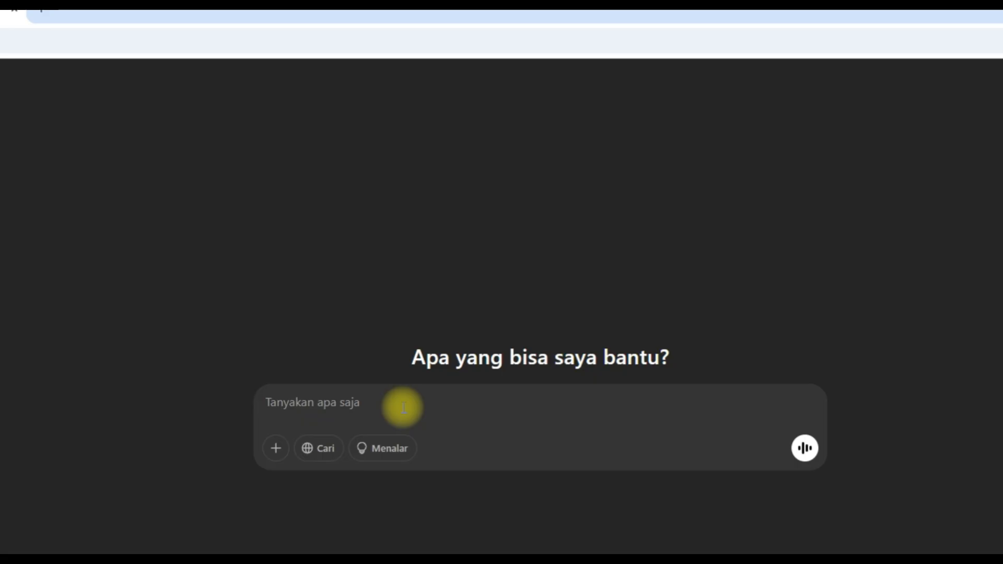
Begin a ChatGPT message with the translation request "terjemahkan ini ke bahasa inggris".
click(404, 408)
text(terjemahkan ini ke bahaa)
text( ing)
key(BackSpace)
key(BackSpace)
key(BackSpace)
key(BackSpace)
key(BackSpace)
text(sa inggris)
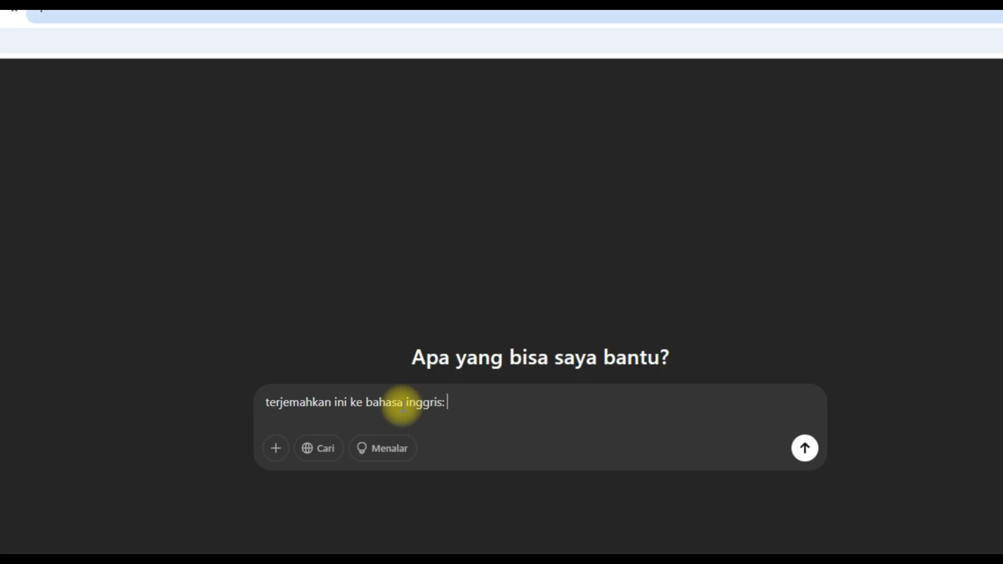
Complete the request with ": suara hantu wanita tertawa menyeramkan" and send it.
text(: sura)
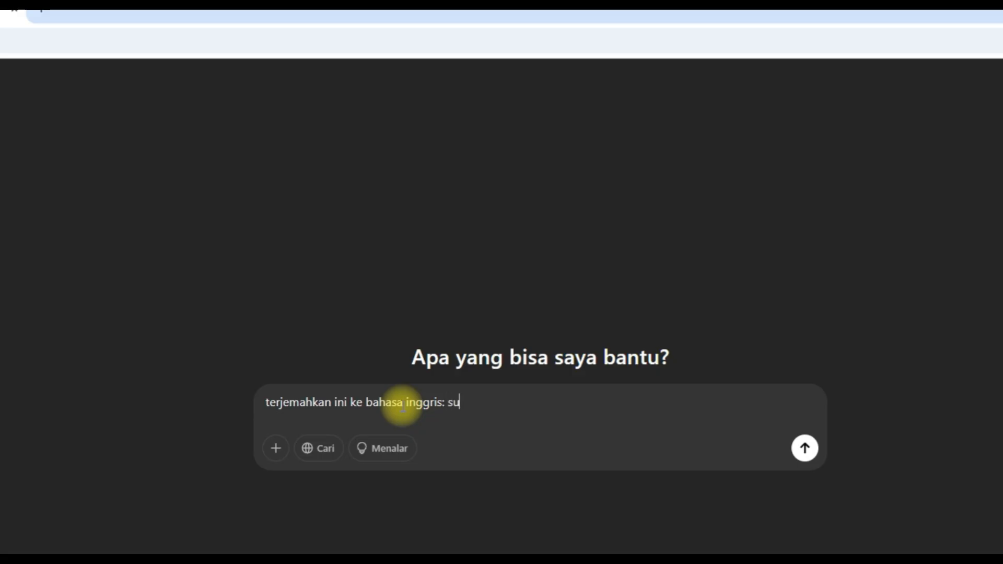
key(BackSpace)
key(BackSpace)
text(ara wanita )
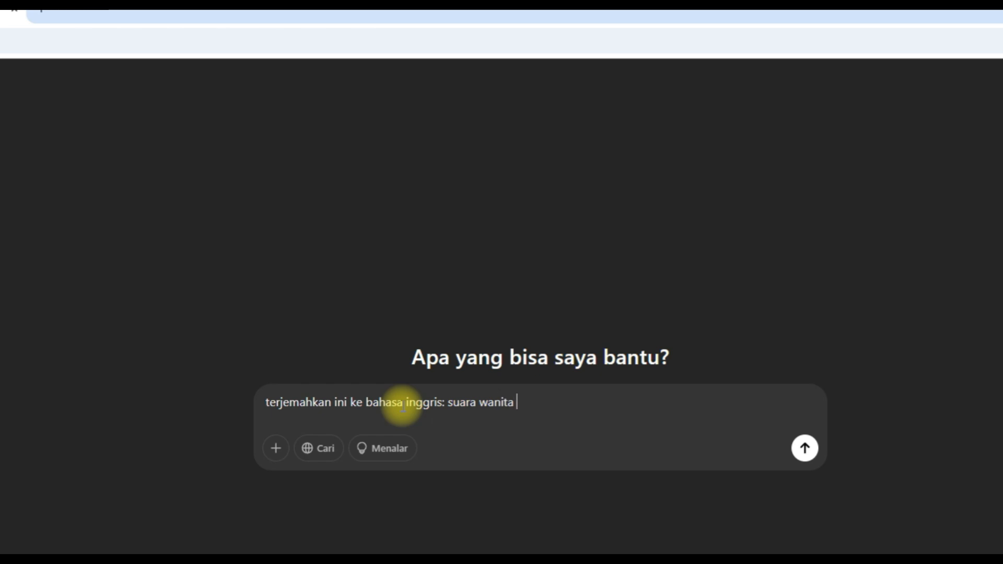
text(tertawa me)
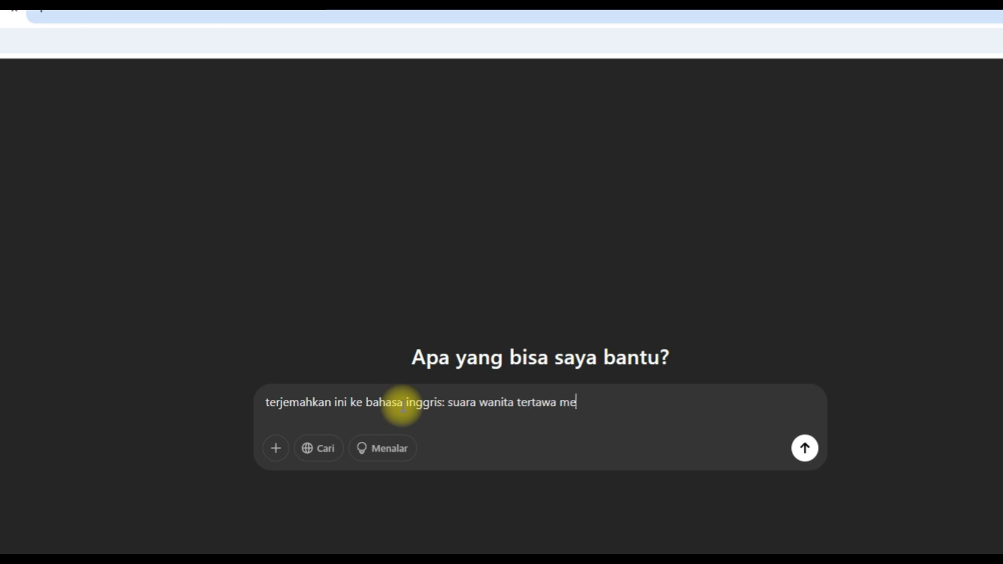
text(nyeramkan)
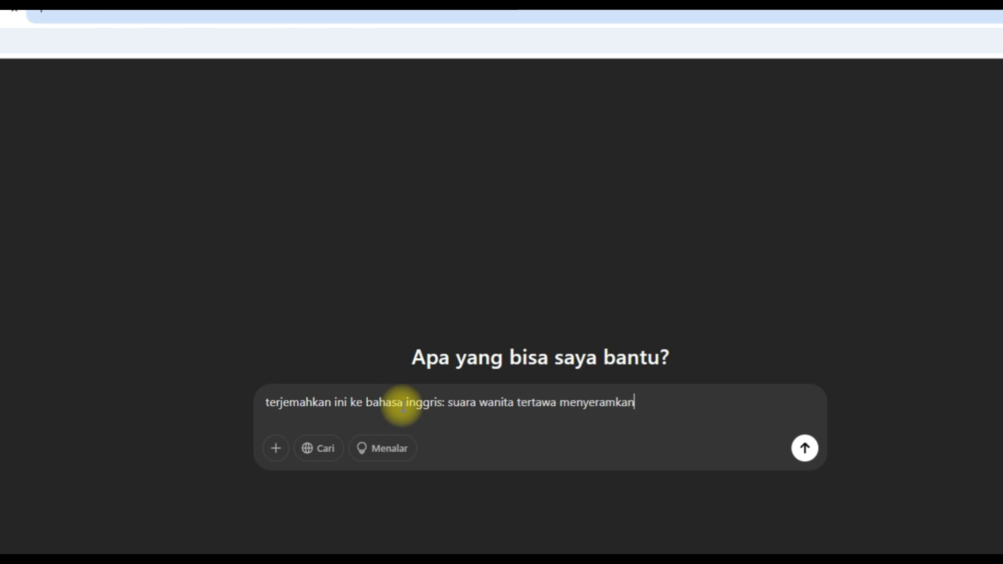
click(480, 403)
text(hantu)
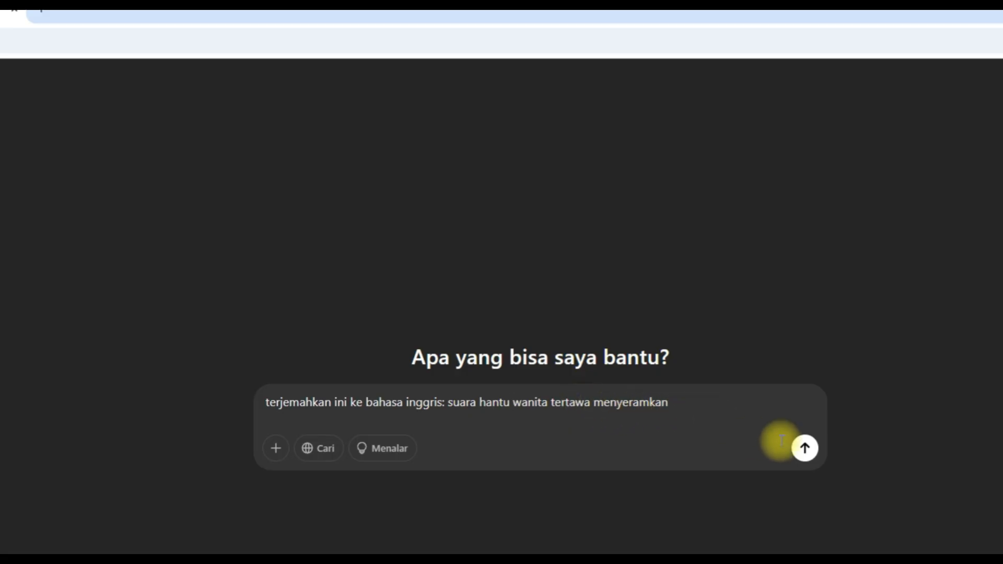
click(805, 451)
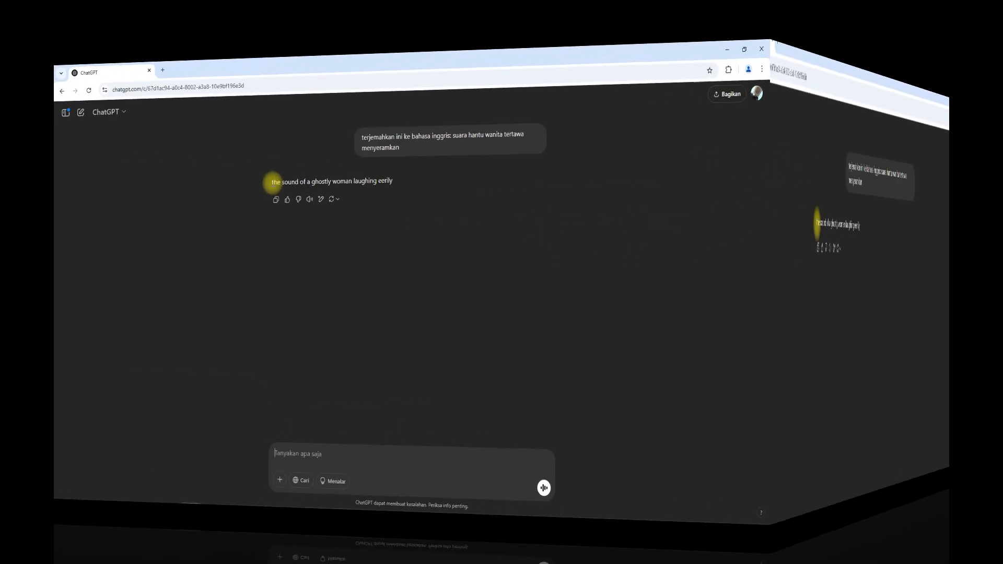
Copy the English translation and switch to Filmora to paste it as the AI sound effect description.
drag(272, 182, 388, 183)
key(ctrl+c)
right_click(469, 163)
click(496, 173)
click(244, 560)
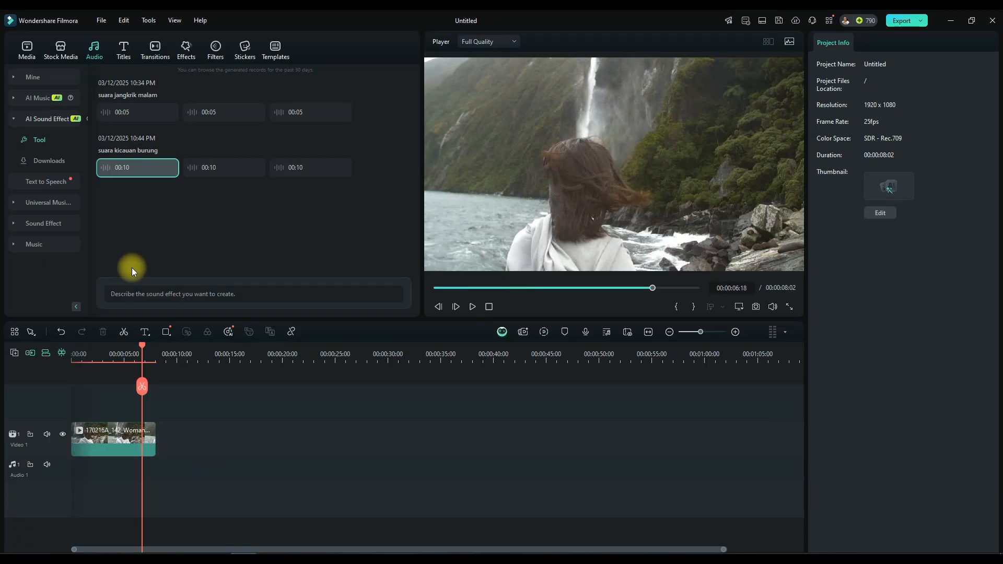
click(138, 295)
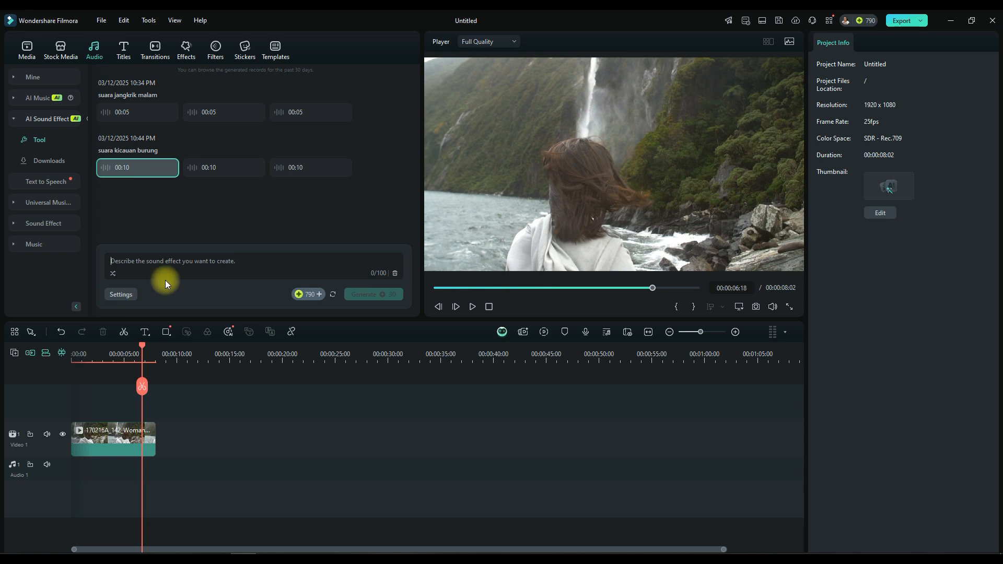
key(ctrl+v)
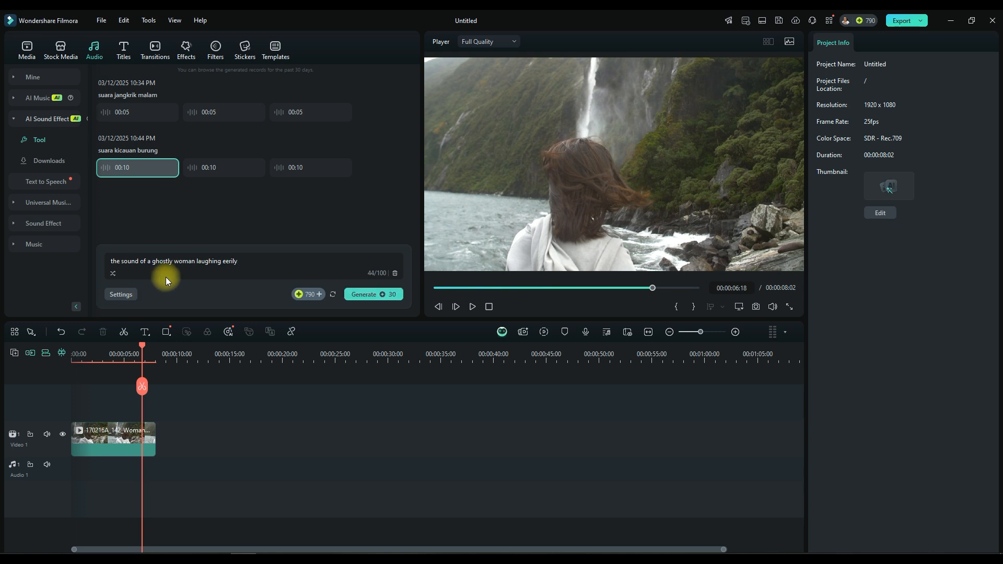
Review the sound effect settings and generate three 10-second effects from "the sound of a ghostly woman laughing eerily".
click(119, 297)
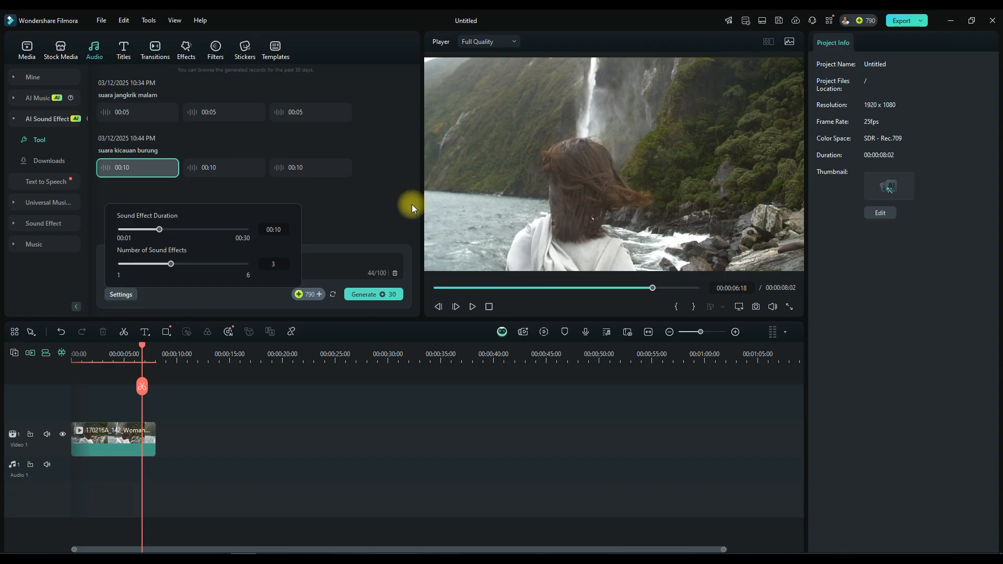
click(353, 205)
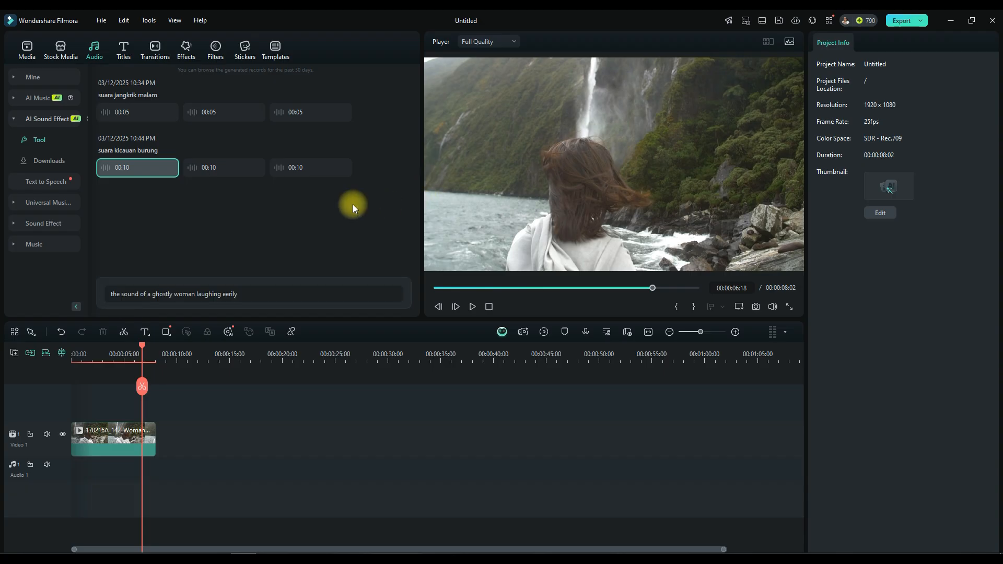
click(215, 295)
click(362, 293)
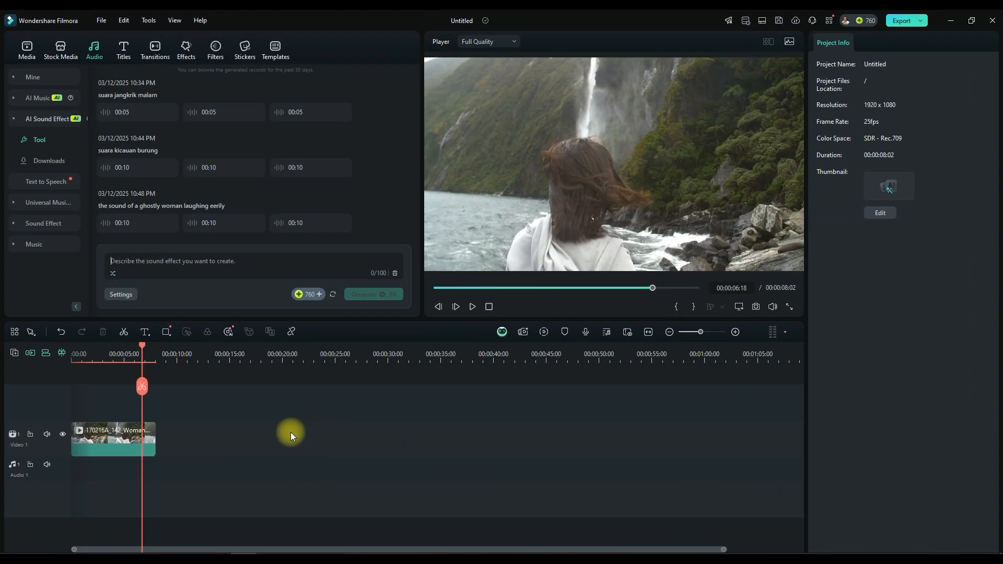
Preview each of the three generated ghostly laughing effects for a few seconds.
click(105, 223)
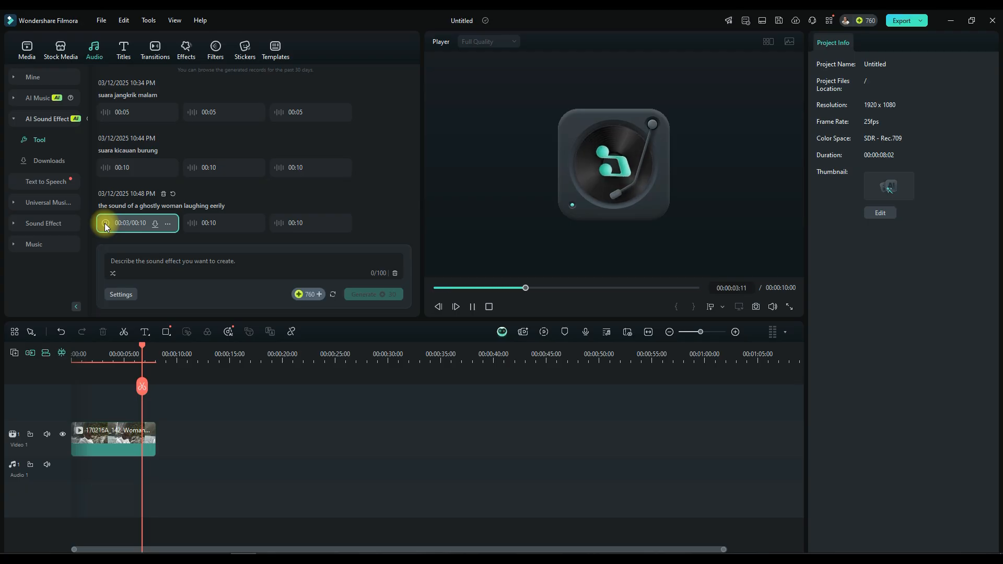
click(105, 223)
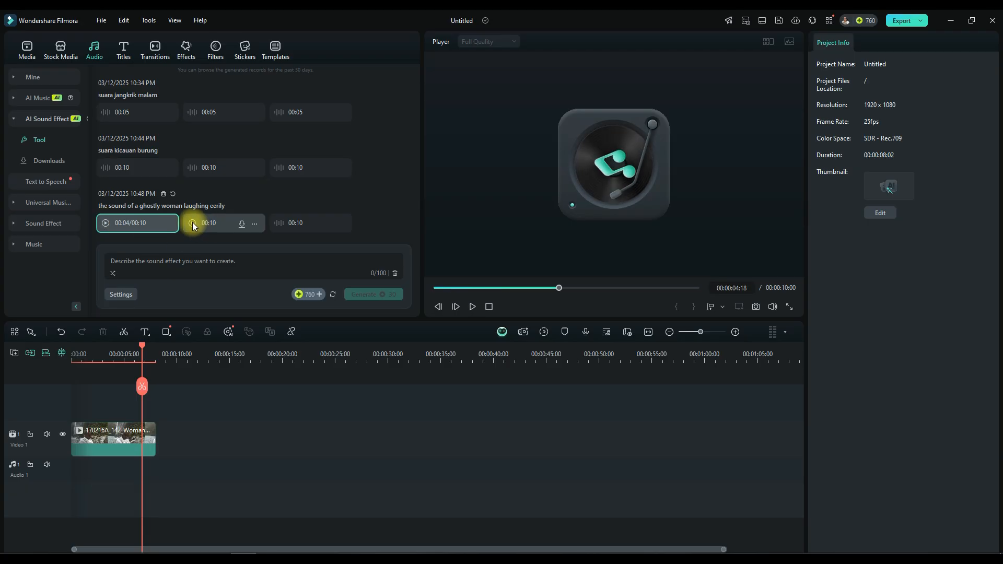
click(193, 224)
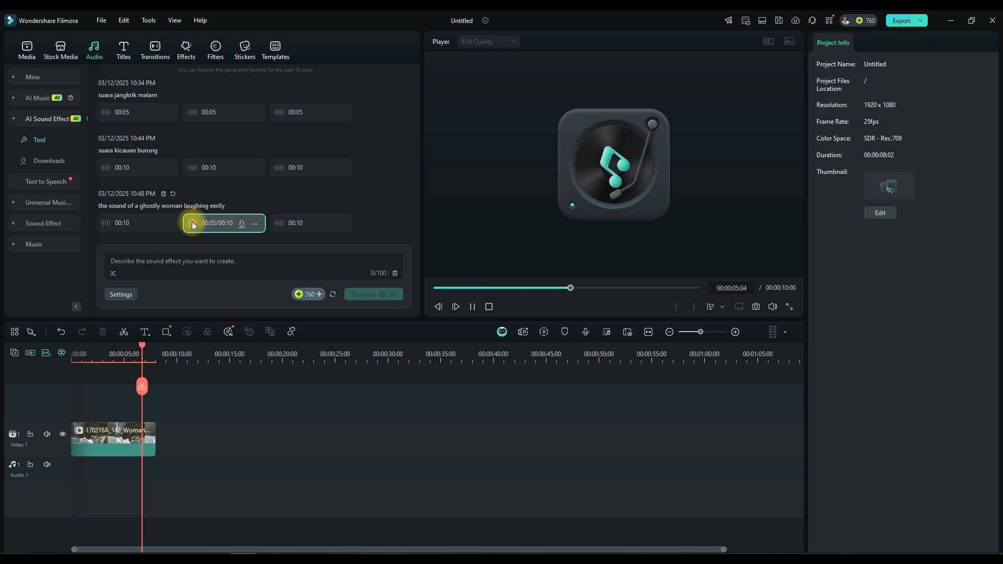
click(193, 224)
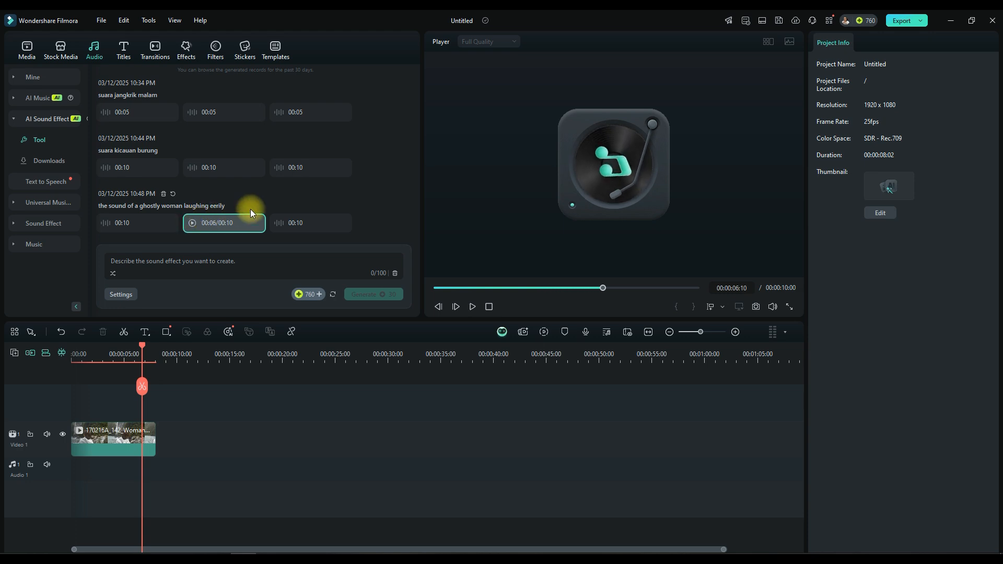
click(280, 223)
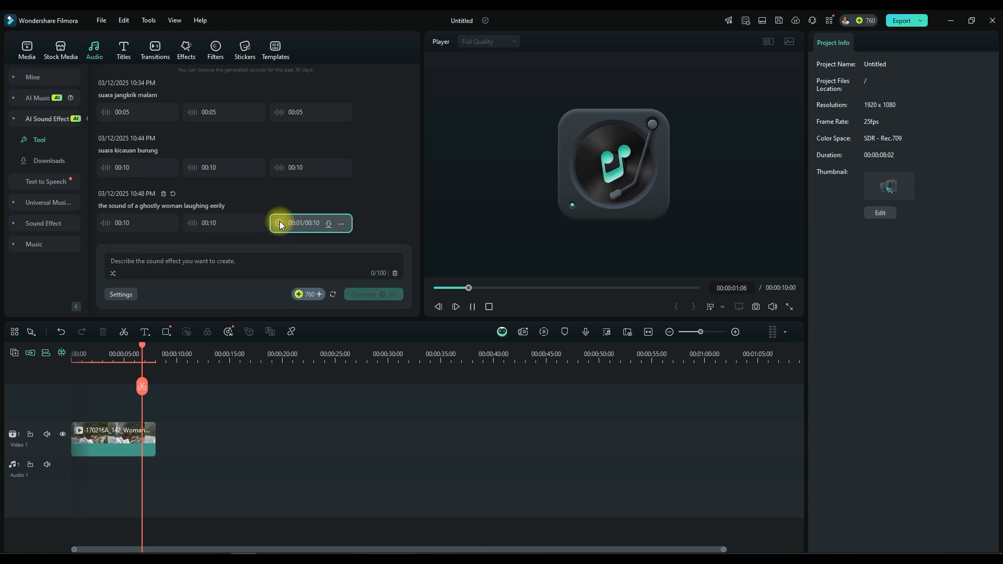
click(280, 223)
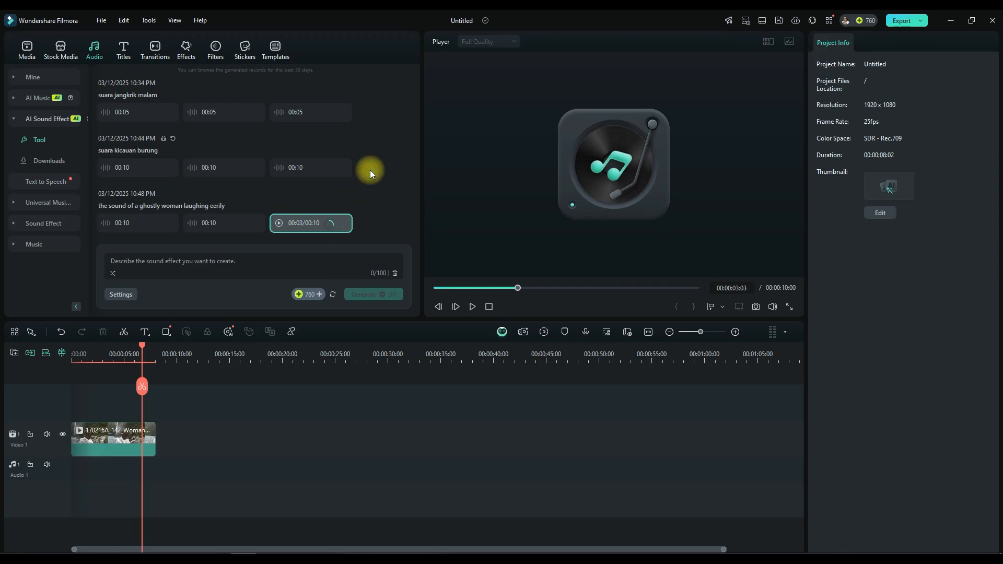
Place the third laughing effect on the first audio track at about 1.7 seconds and the second on a new track at about 3 seconds.
drag(285, 228, 89, 469)
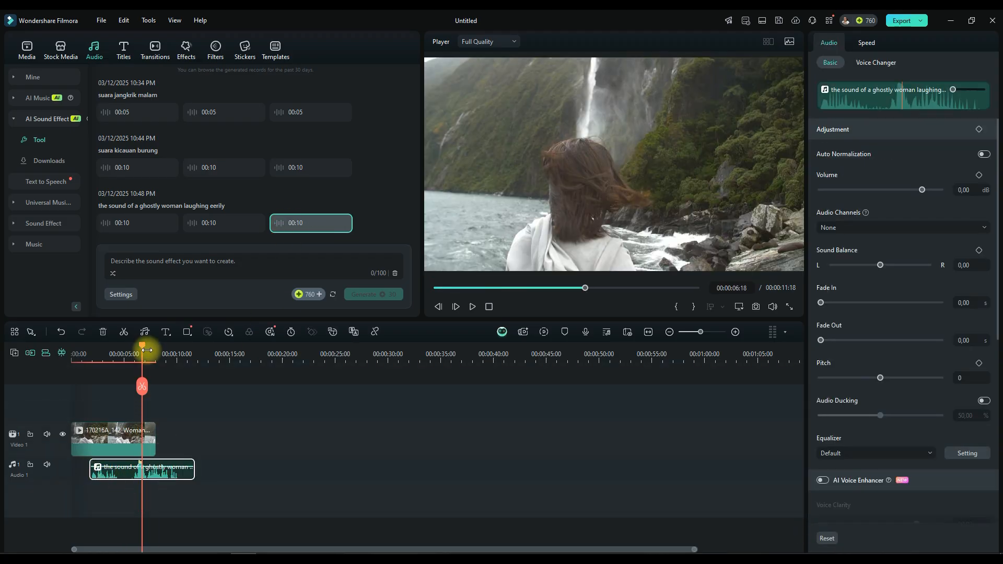
click(240, 224)
drag(213, 222, 114, 494)
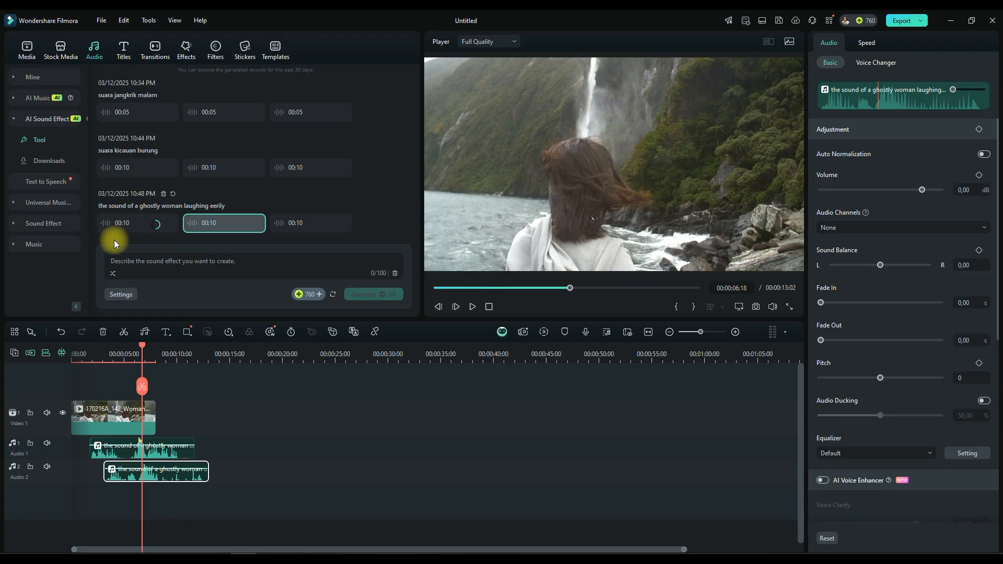
Add the first laughing effect at the start of a third audio track, and play the timeline from the beginning.
drag(115, 226, 76, 490)
drag(135, 352, 35, 352)
click(474, 307)
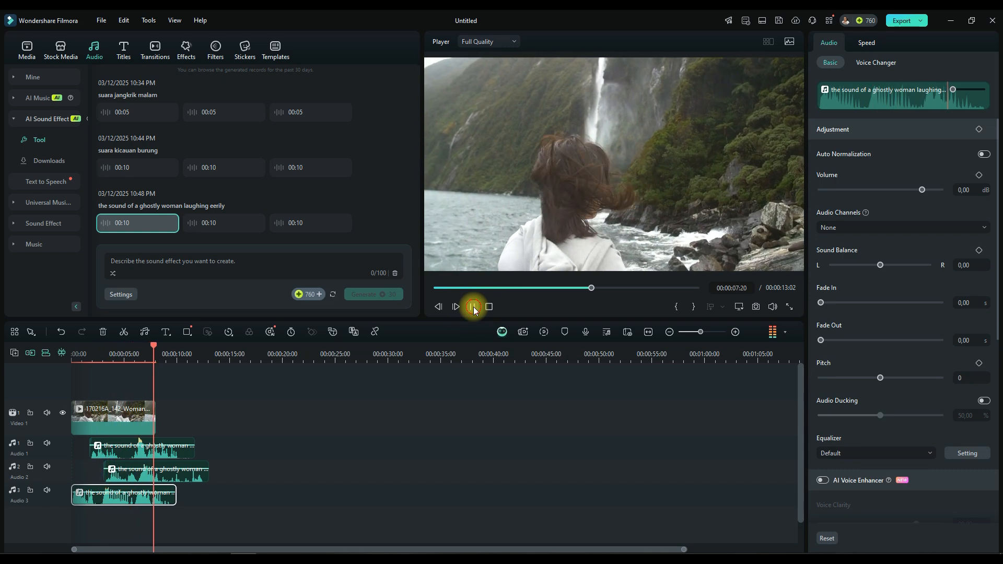
click(473, 307)
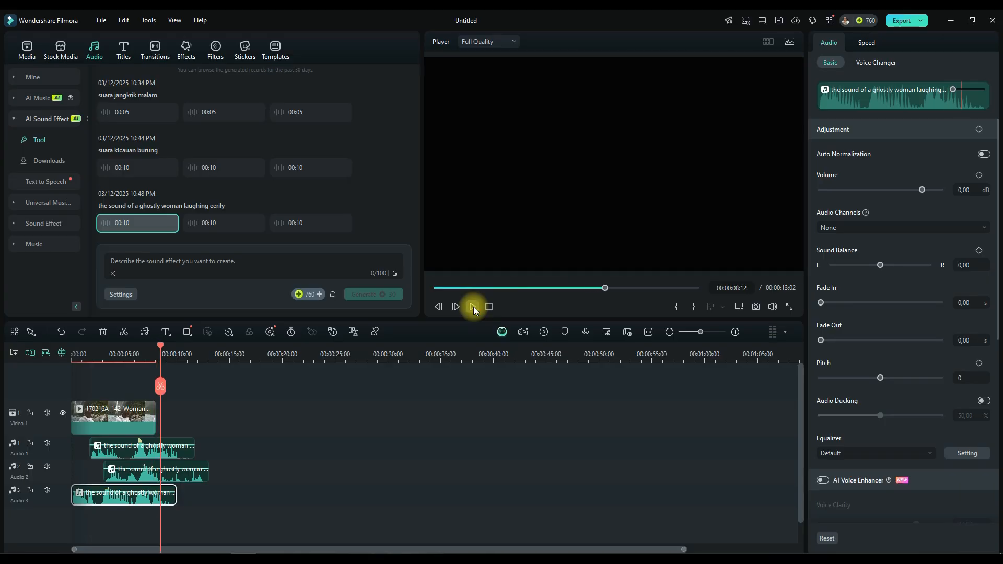
click(115, 346)
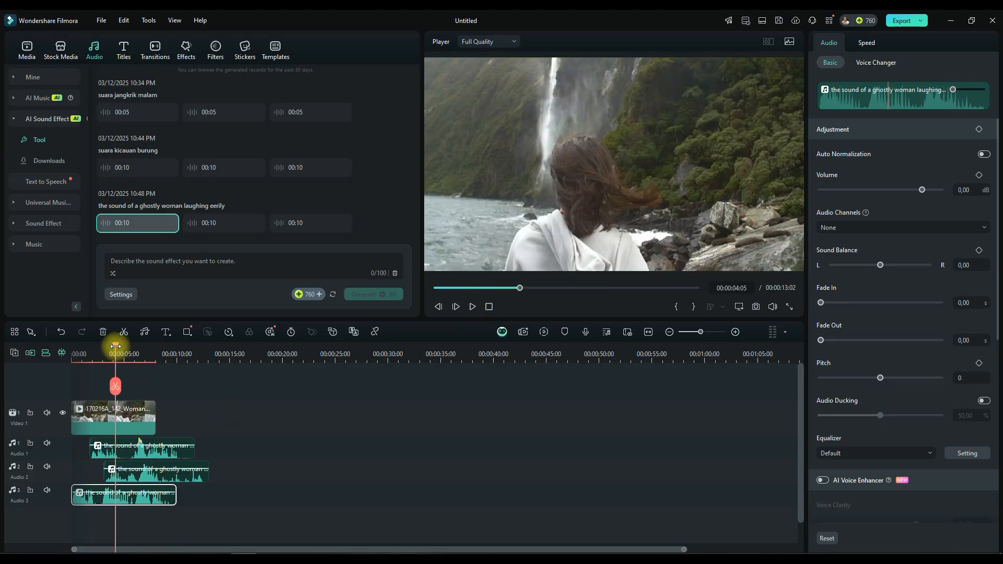